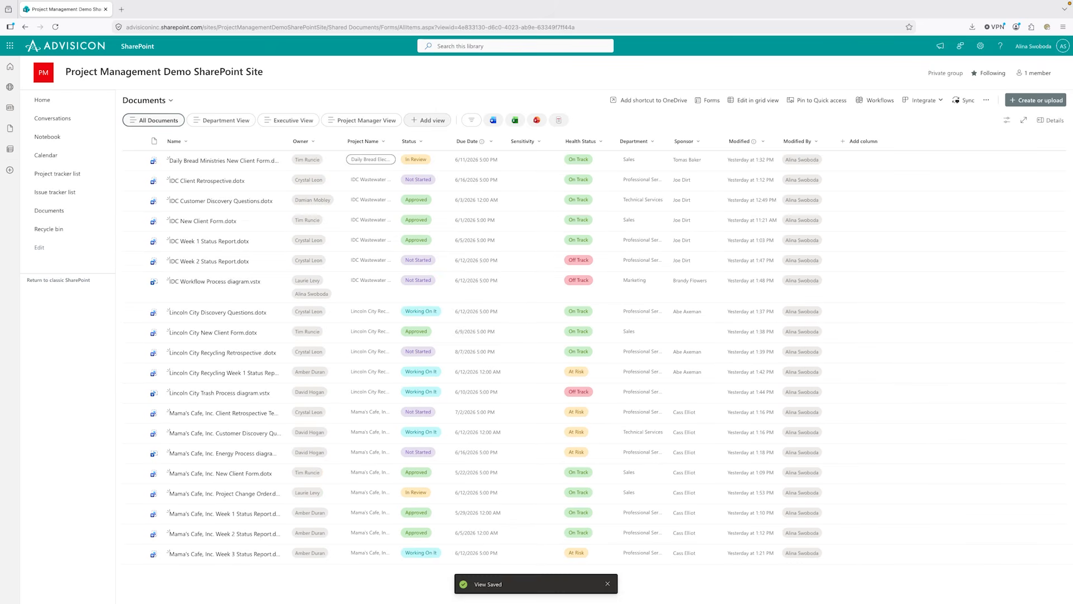
Step: Start a new view for the Documents library and name it with the signed-in person's first name followed by "PM View"
left_click(429, 120)
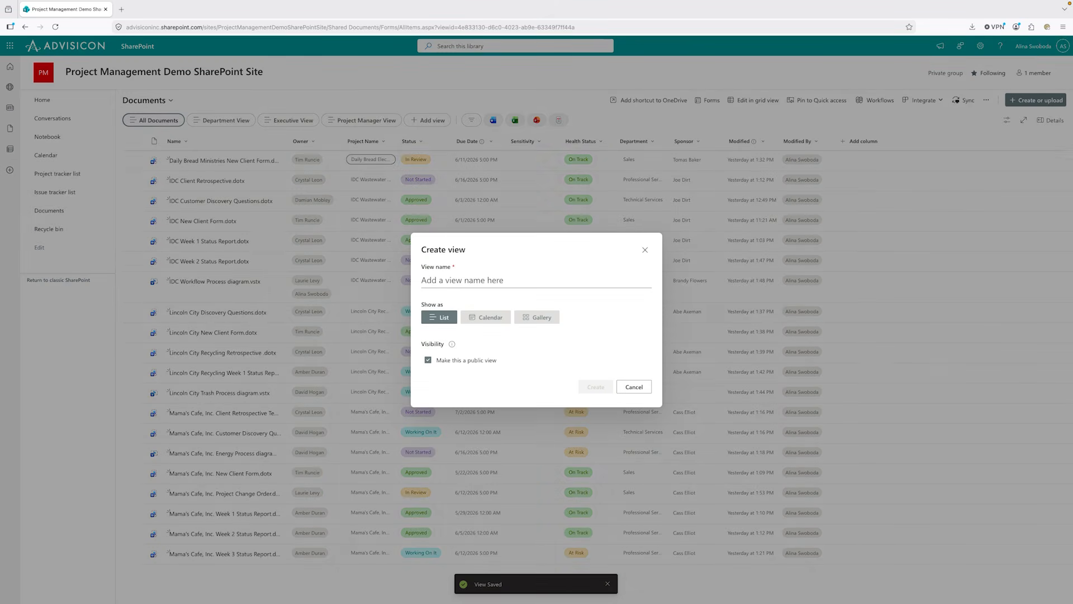
type("Alina View")
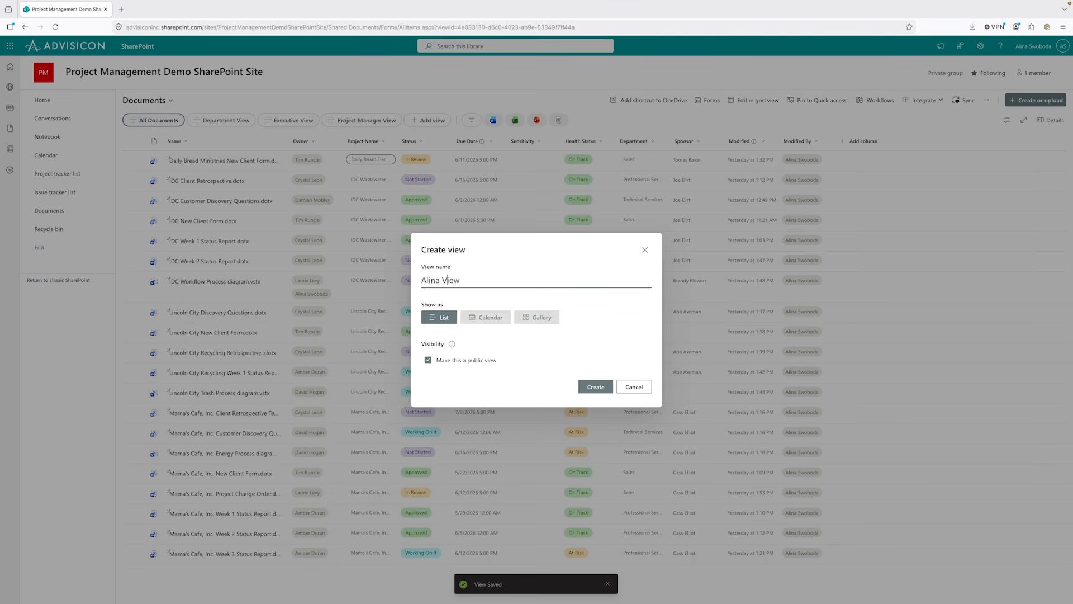
type("PM")
Step: Examine the new view's calendar and gallery formats, including the calendar's start date, end date and item title choices
left_click(485, 317)
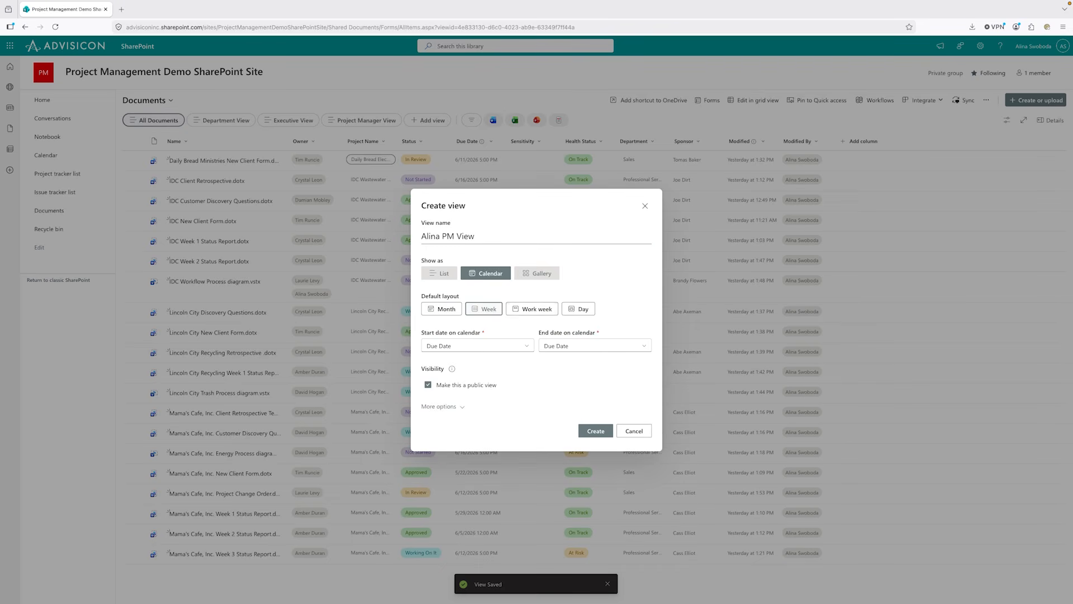
left_click(536, 272)
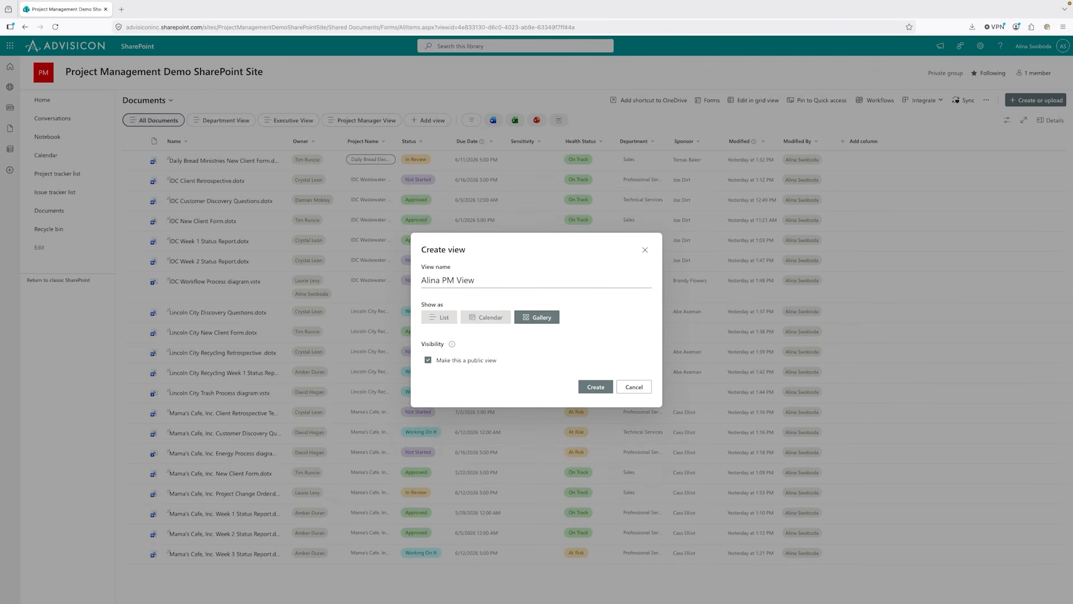
left_click(440, 317)
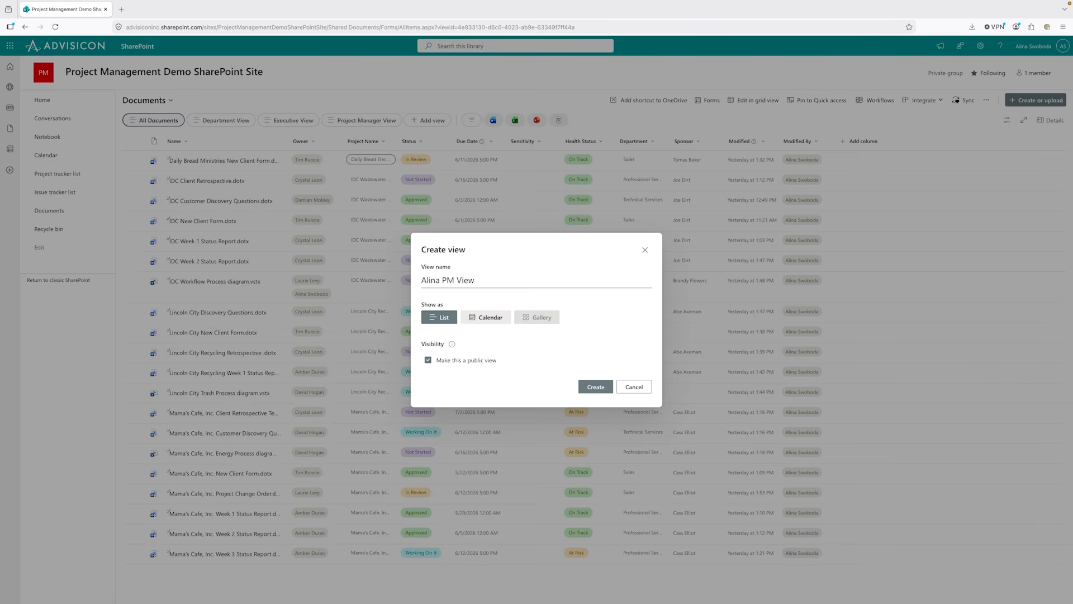
left_click(485, 314)
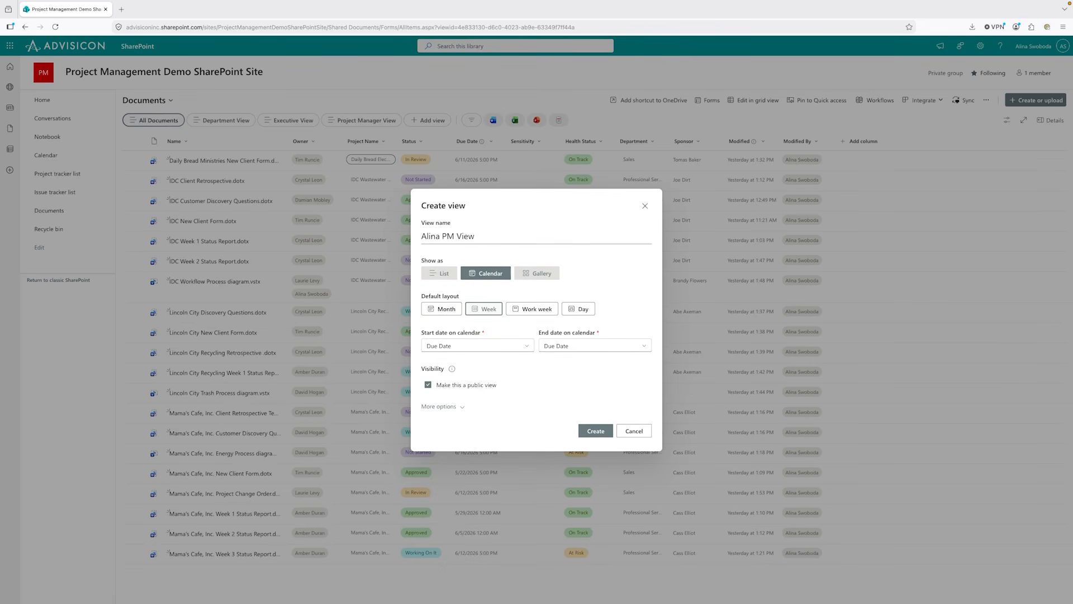
left_click(475, 345)
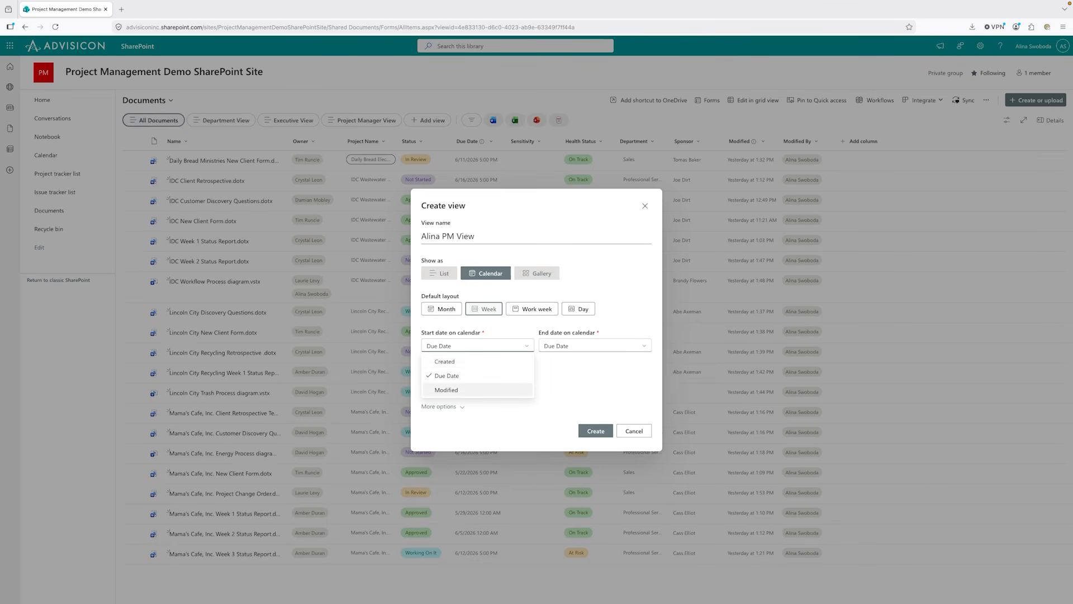
left_click(594, 345)
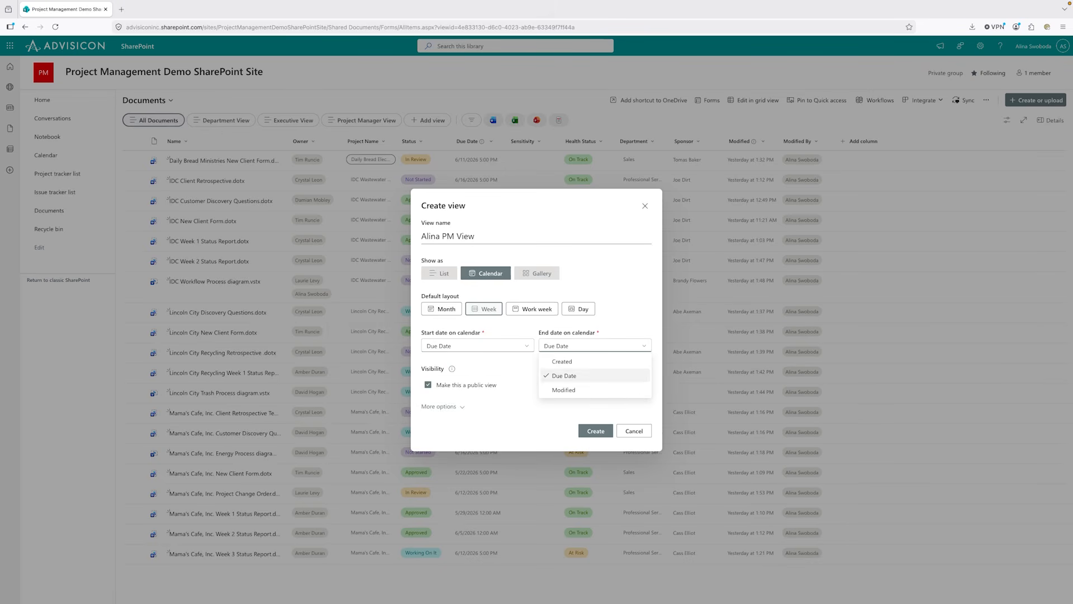
left_click(503, 370)
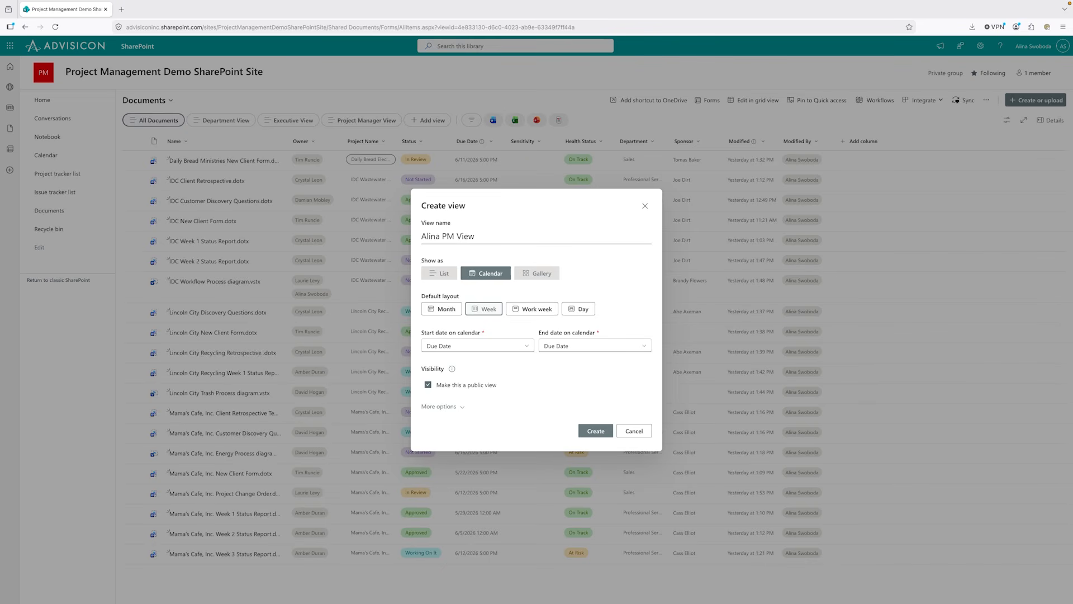
left_click(439, 406)
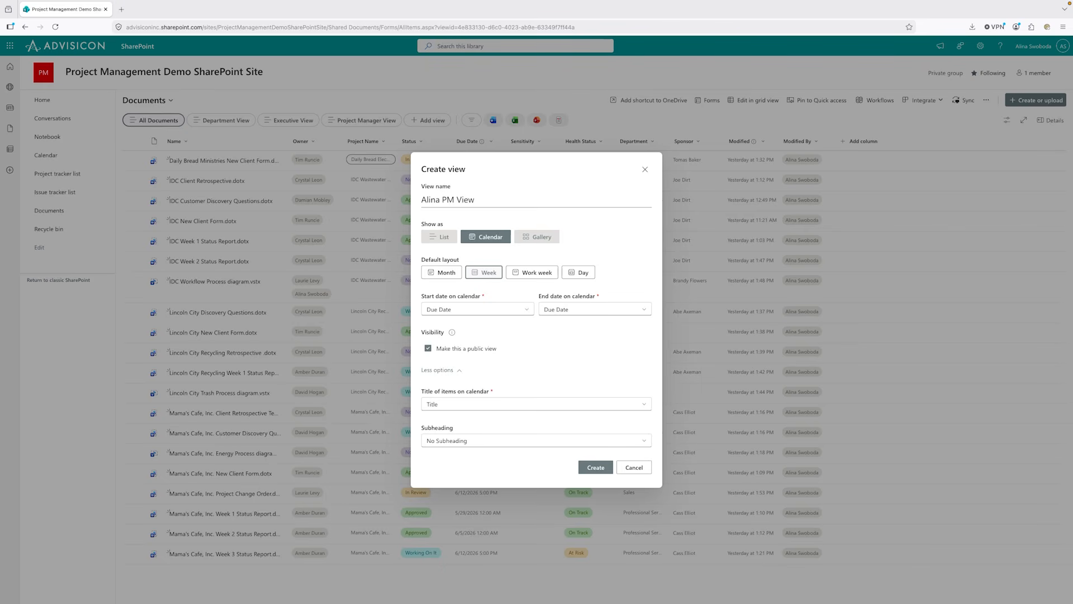
left_click(536, 404)
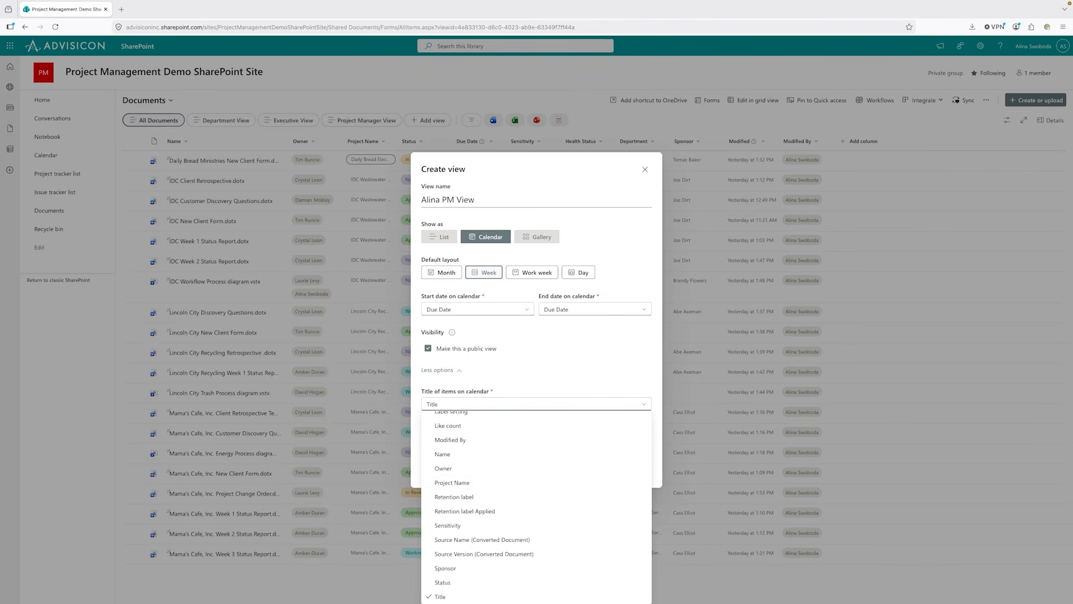
key("Escape")
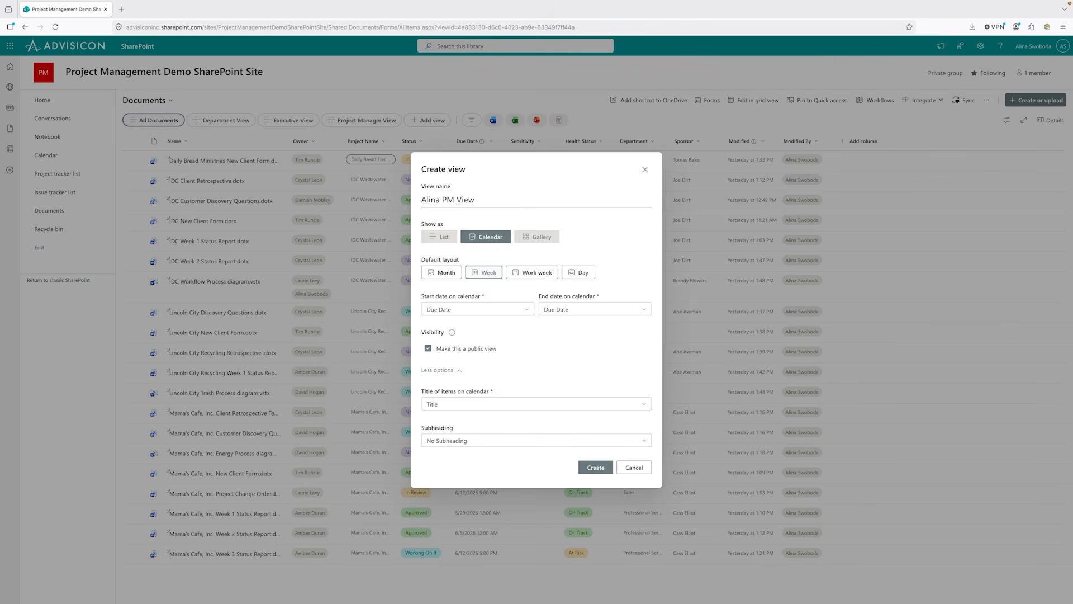
Step: Set the new view's format to List and create it as a public view
left_click(439, 237)
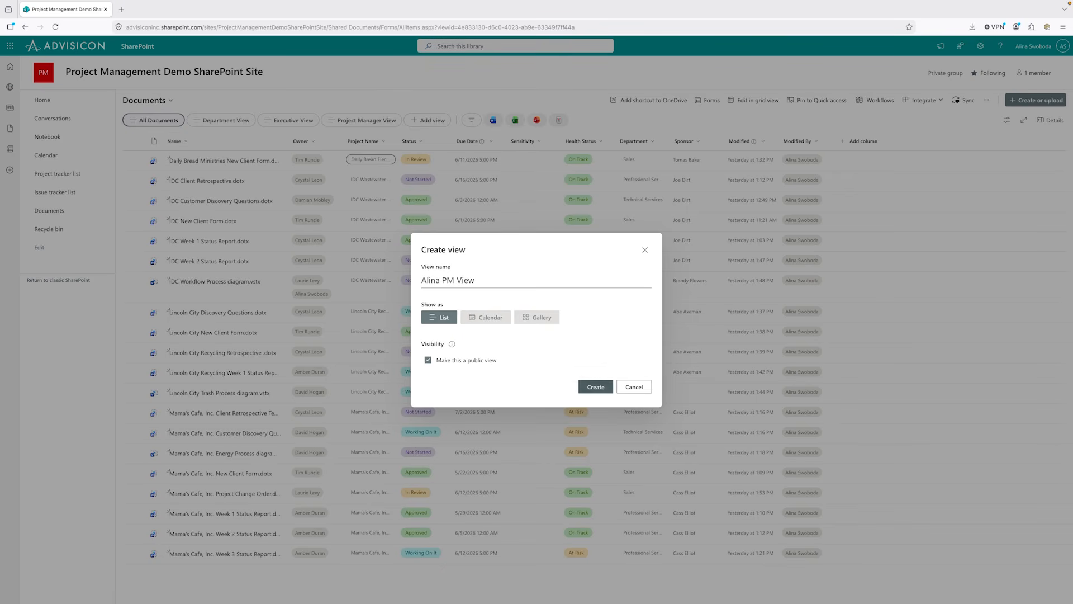
left_click(596, 387)
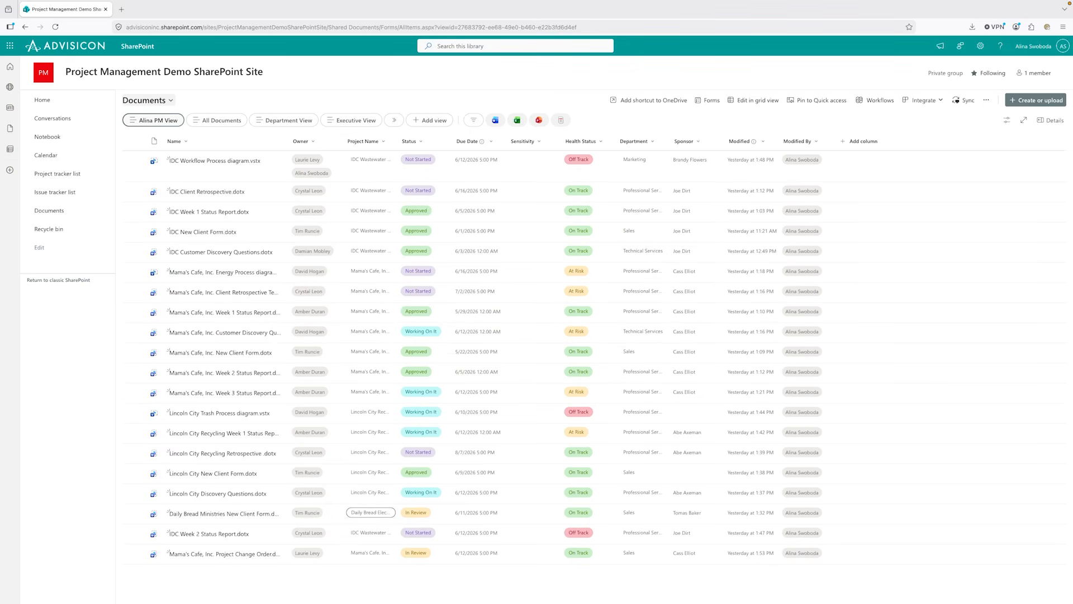
left_click_drag(193, 103, 116, 133)
left_click(96, 296)
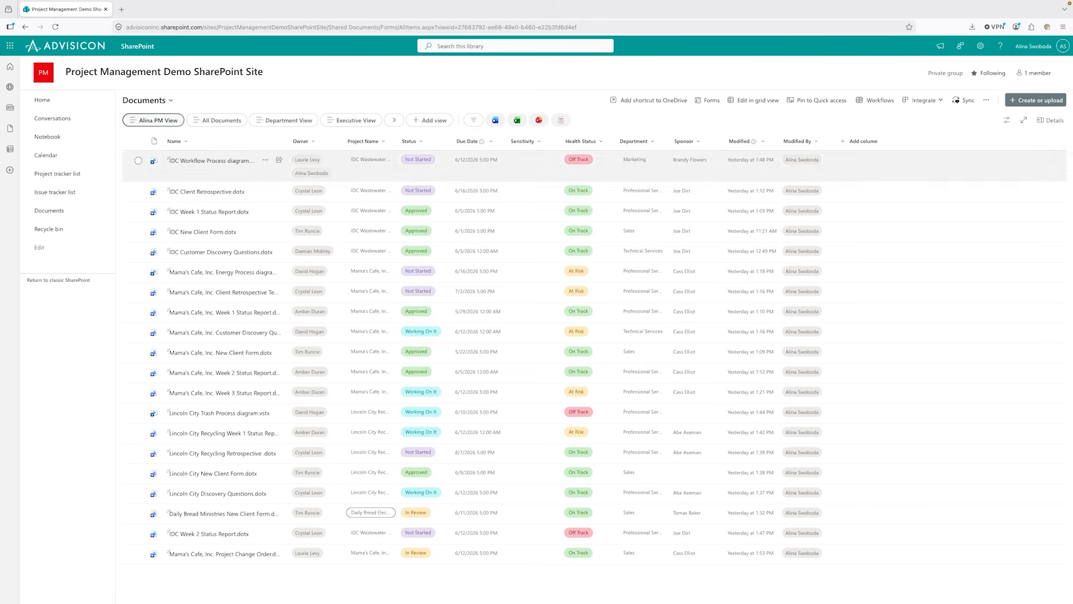
Step: Filter the documents by Owner to show only those owned by the signed-in person
left_click(302, 141)
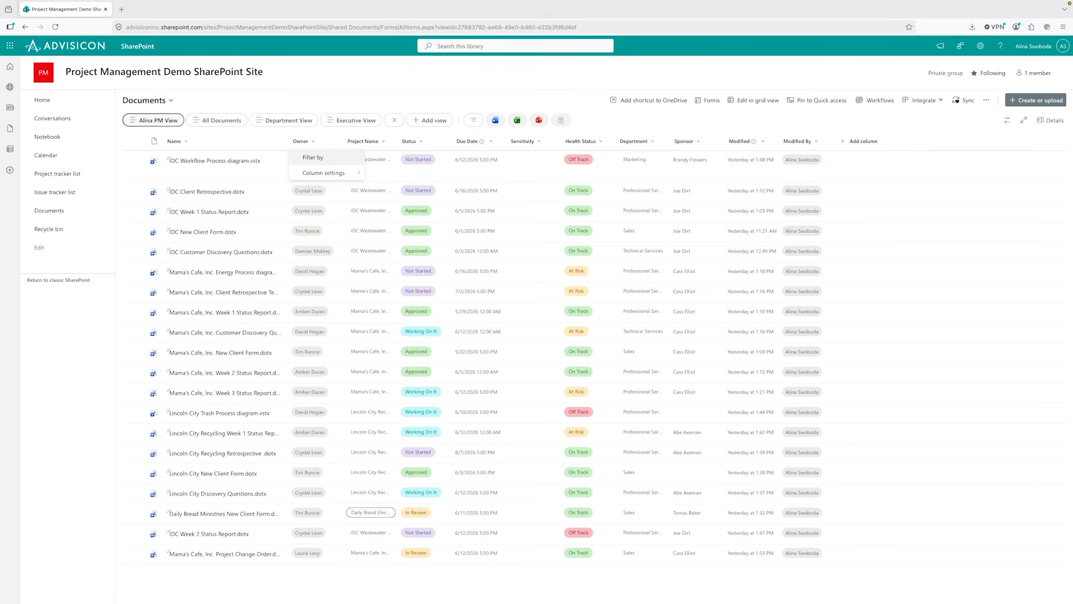
left_click(313, 157)
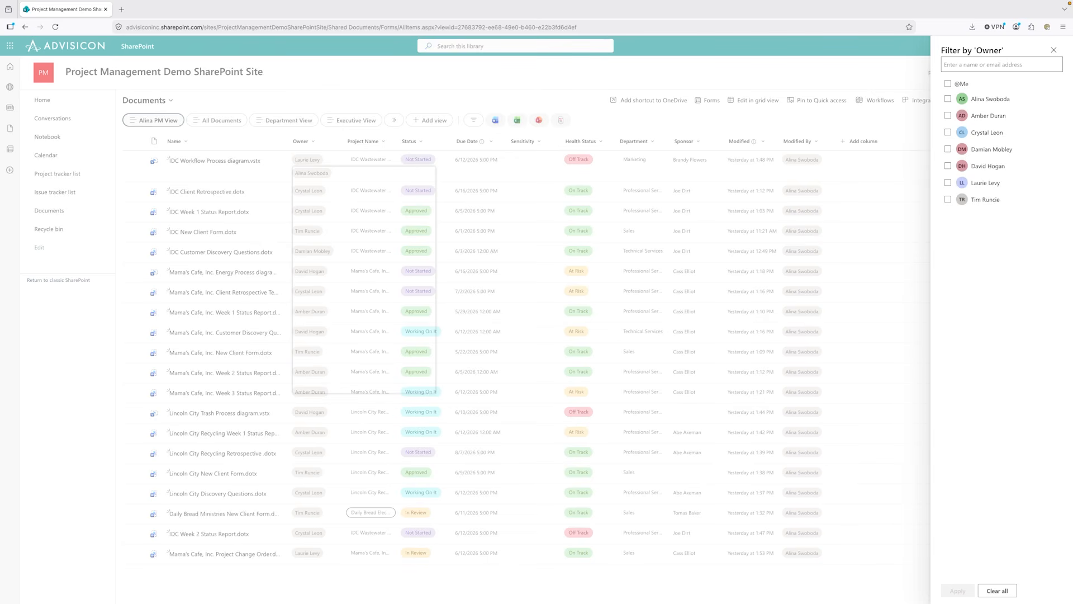
left_click(948, 99)
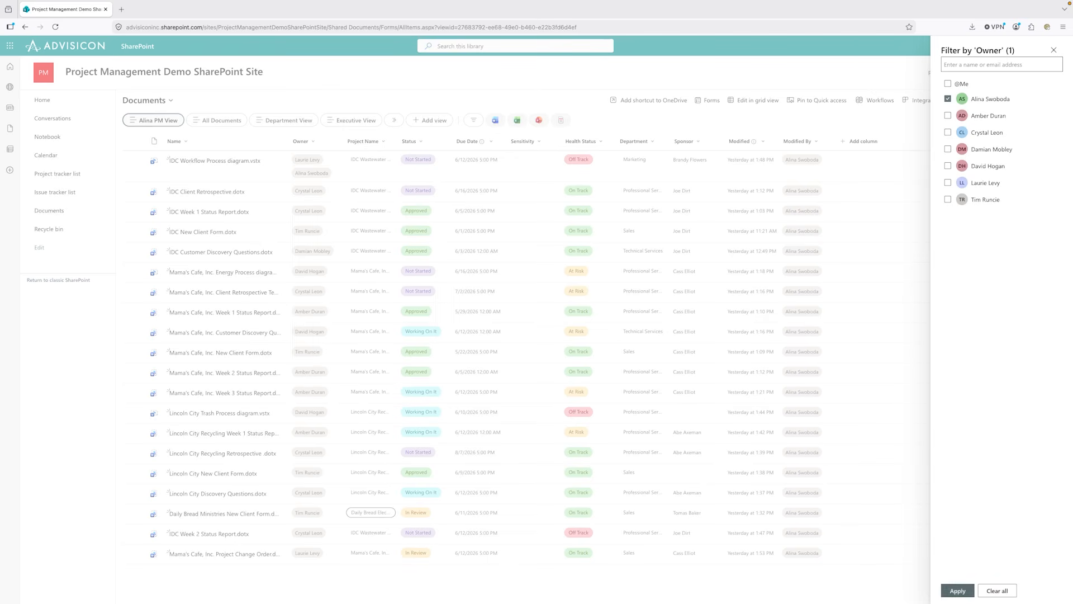
left_click(958, 591)
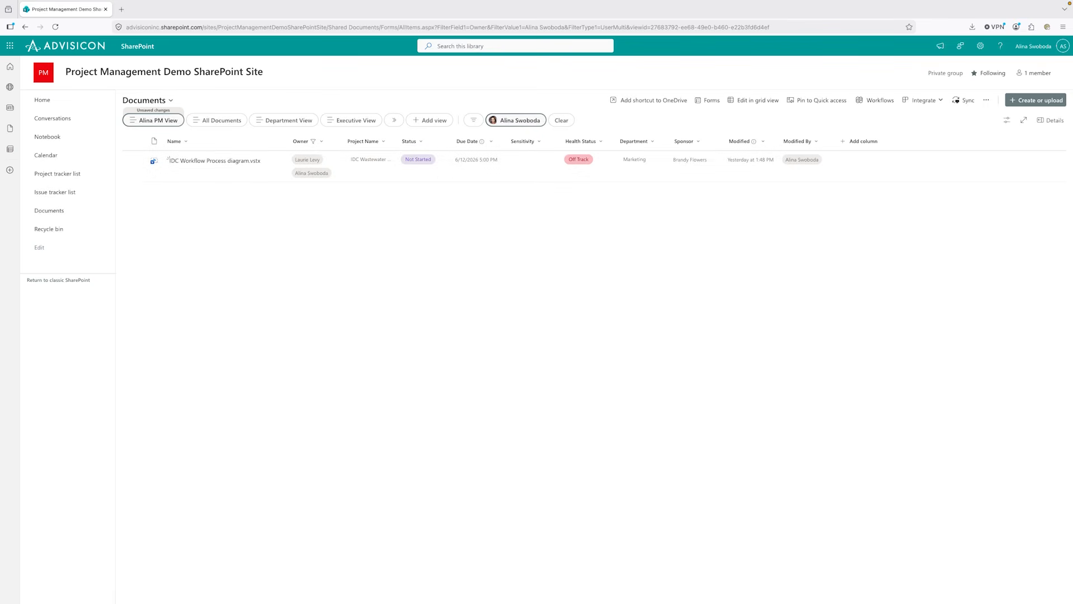
Step: Remove the signed-in person from the Owner filter and apply the change
left_click(305, 141)
left_click(317, 157)
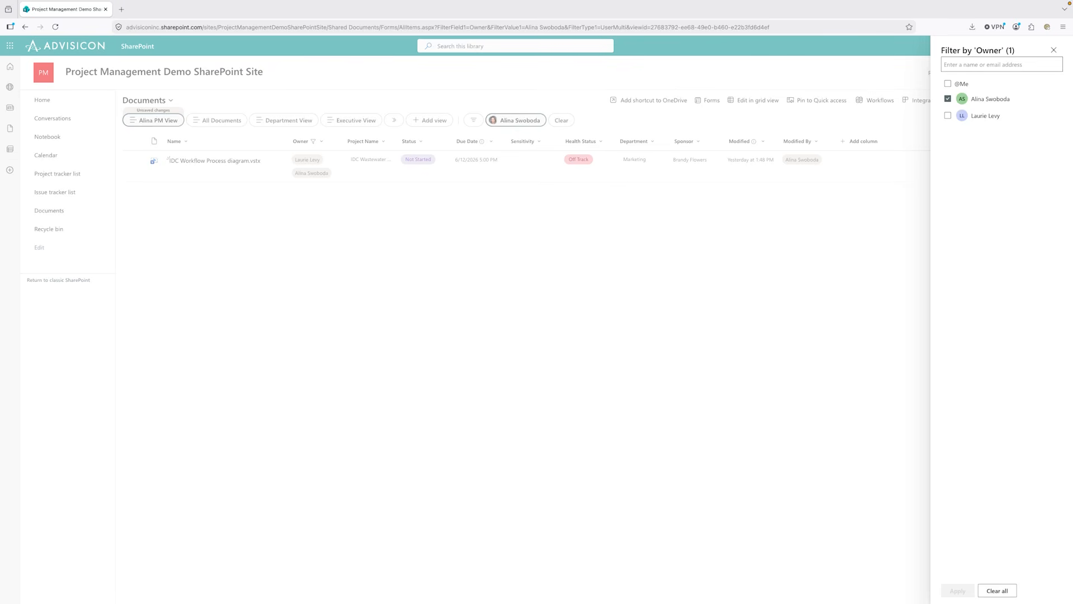
left_click(947, 98)
left_click(958, 590)
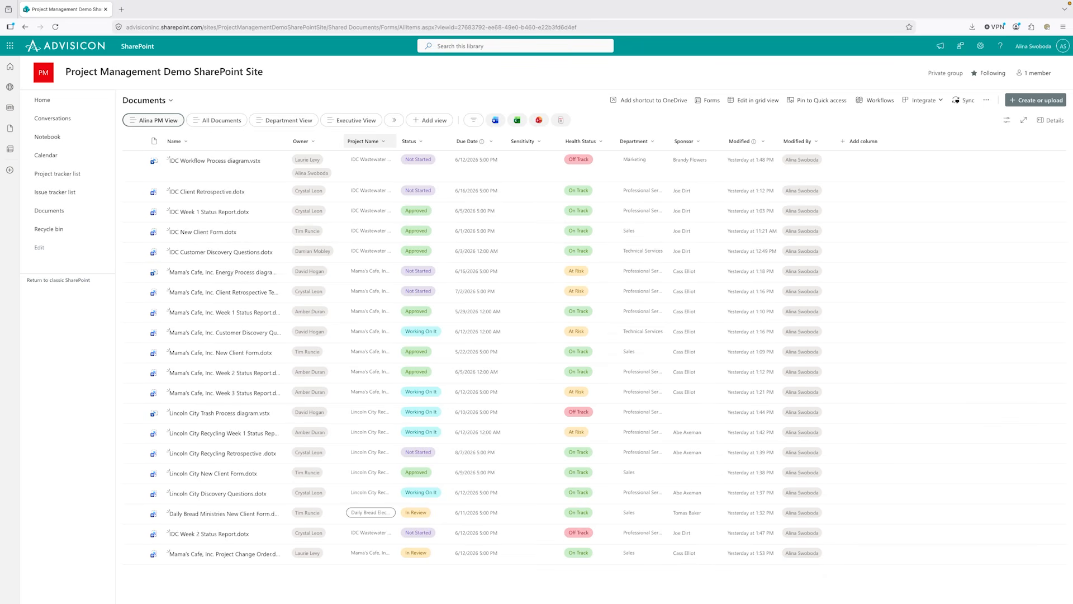
Step: Group the documents by Project Name and sort them by Status from A to Z
left_click(364, 141)
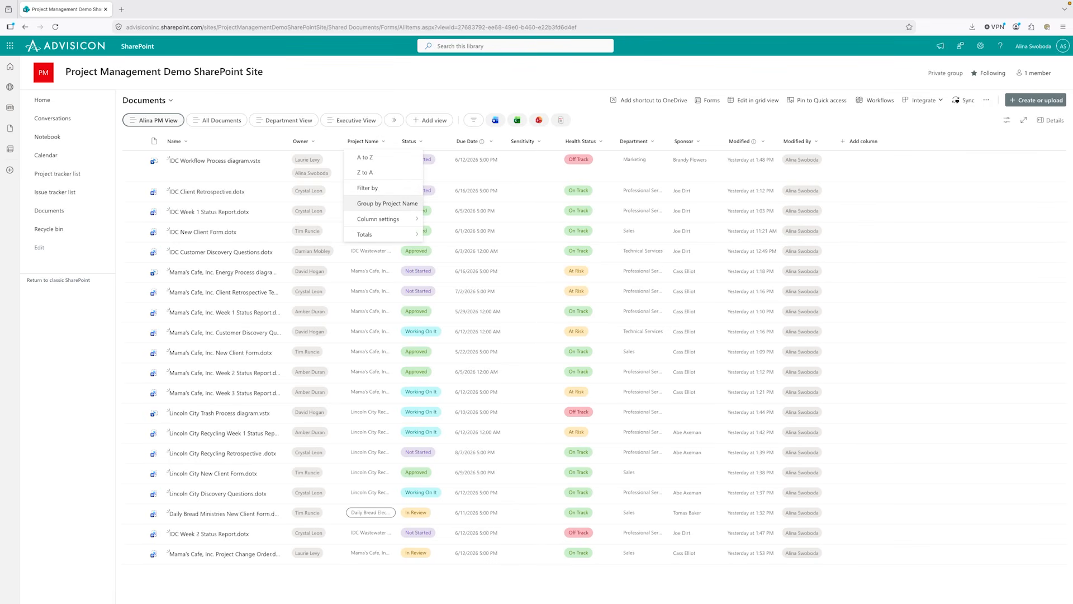
left_click(388, 203)
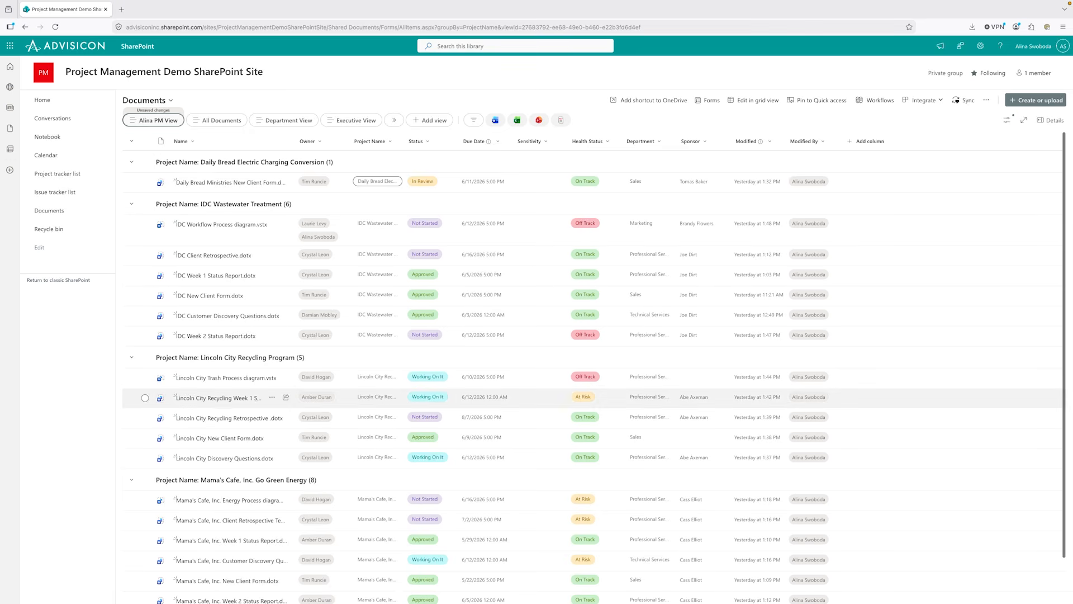
scroll(537, 404, "down", 1)
scroll(594, 404, "down", 1)
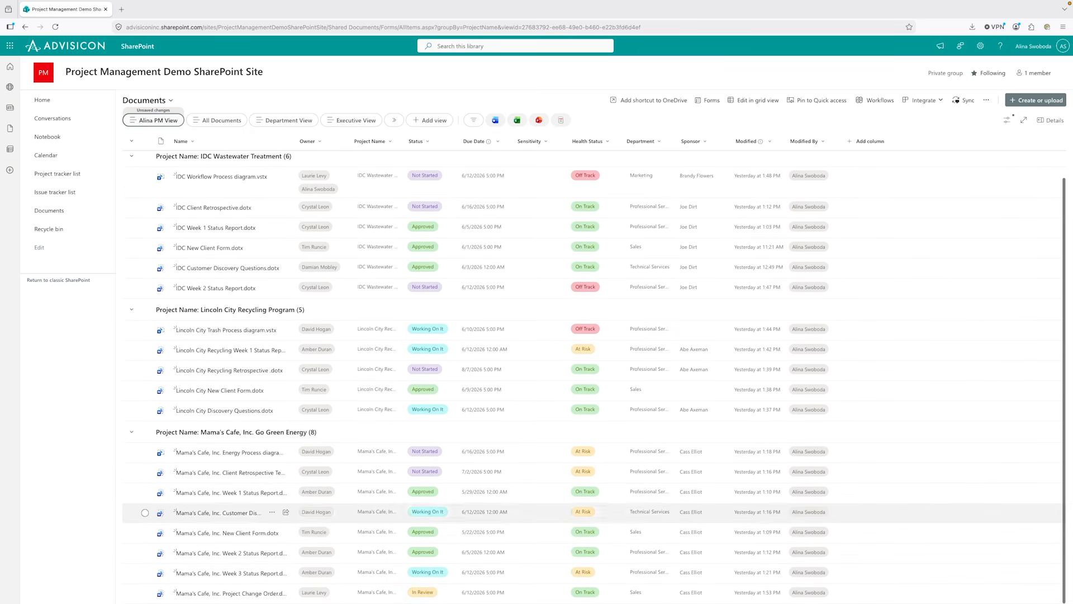
scroll(536, 336, "up", 1)
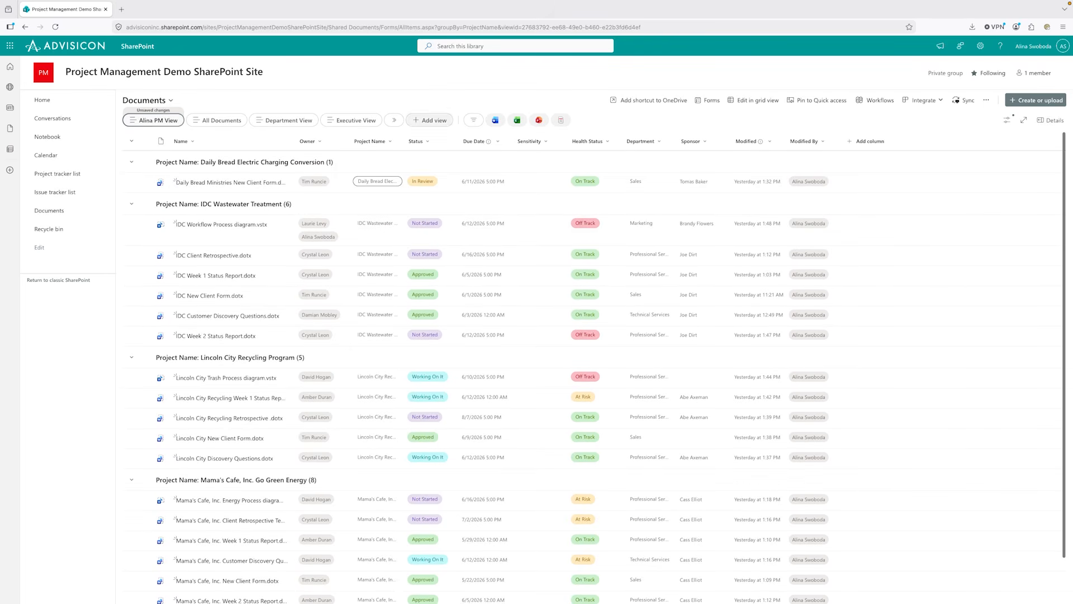
left_click(416, 141)
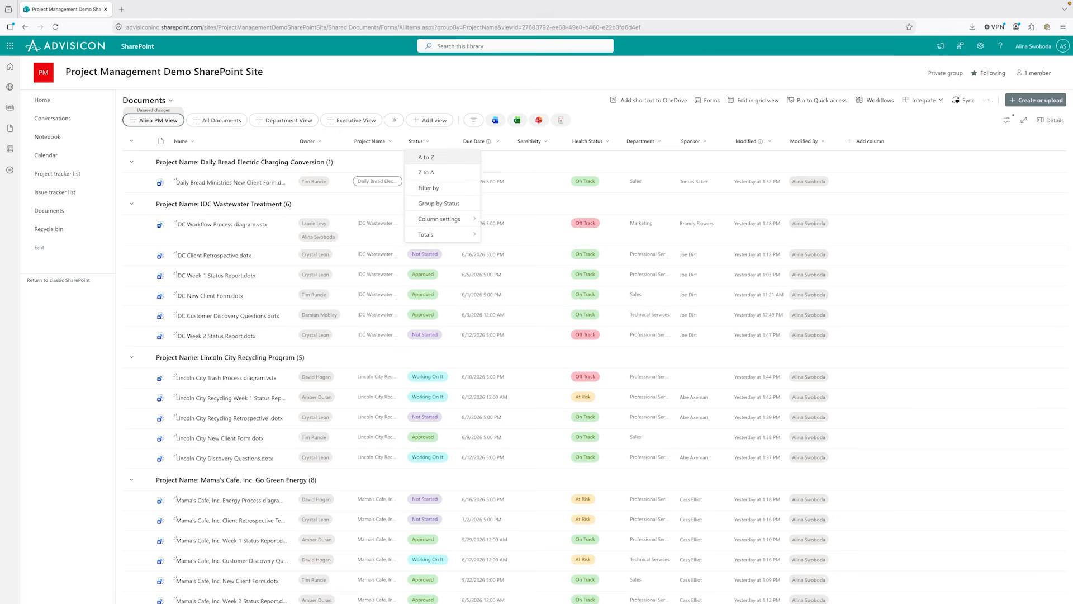
left_click(426, 157)
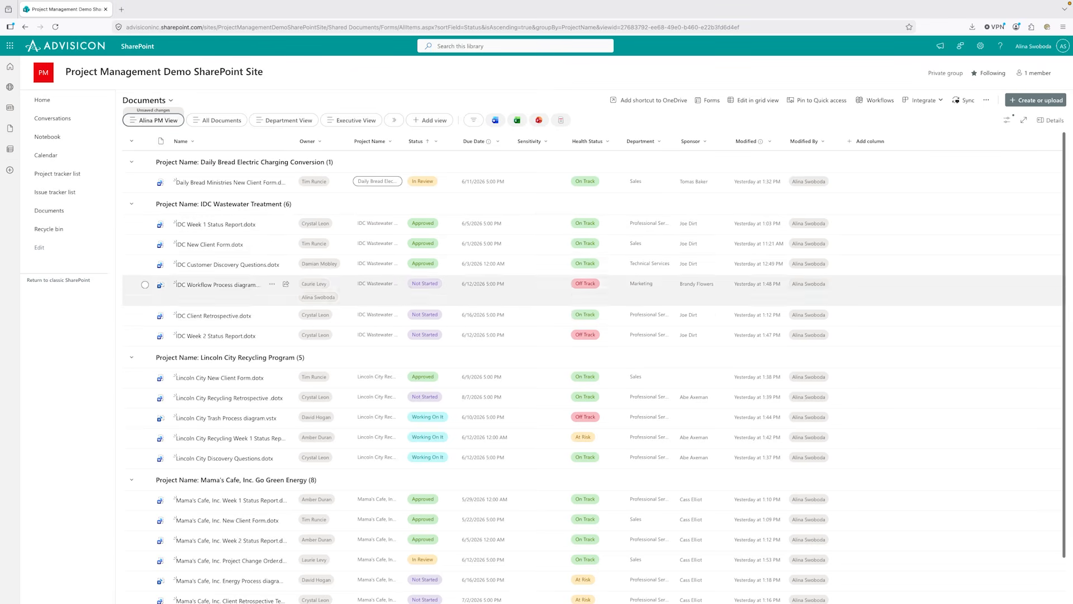
Step: Filter the documents by Health Status to show only At Risk items
left_click(587, 140)
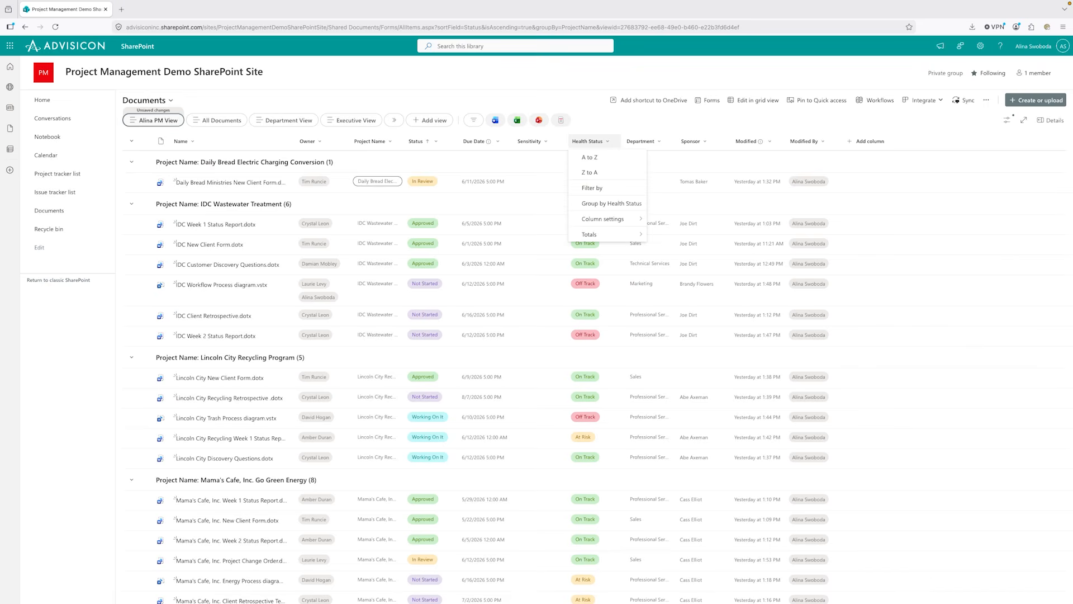
left_click(587, 185)
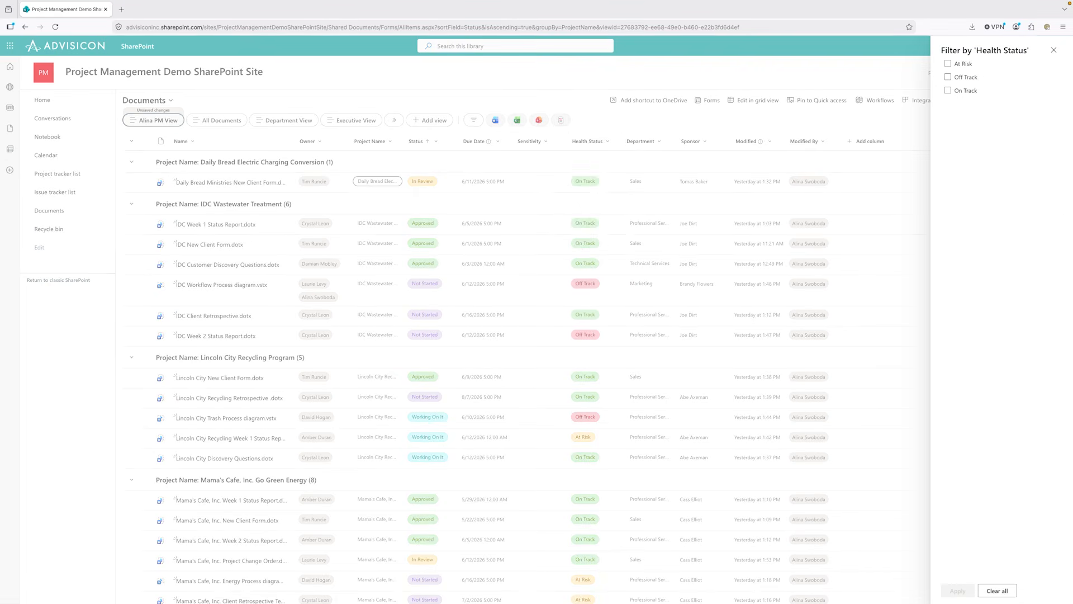
left_click(949, 64)
left_click(957, 590)
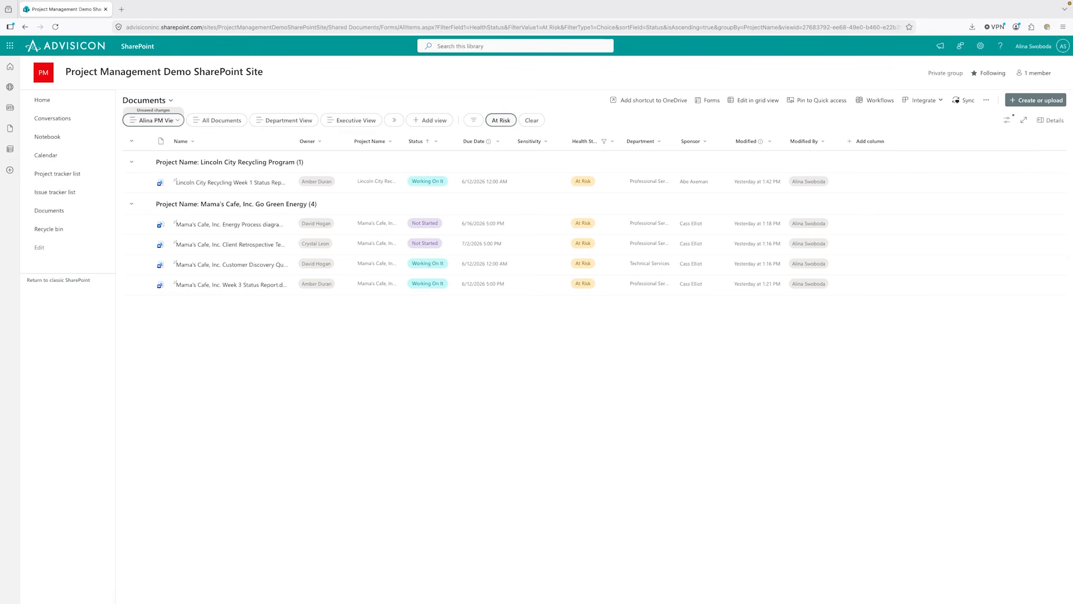
Step: Reset the unsaved changes of the current view and dismiss the Look Up pop-up
left_click(154, 120)
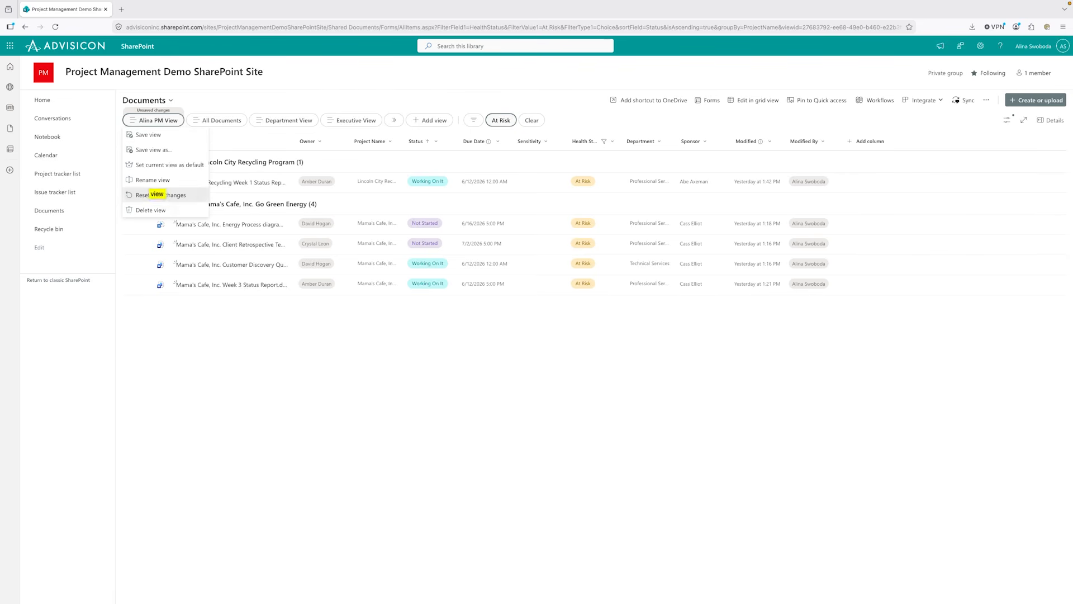
left_click(157, 195)
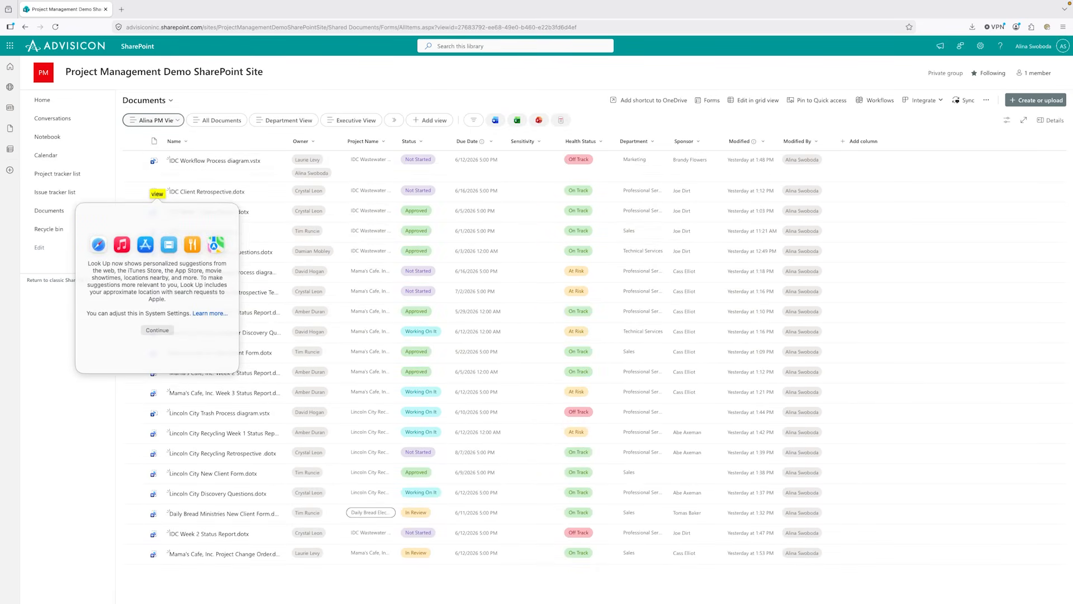
left_click(649, 73)
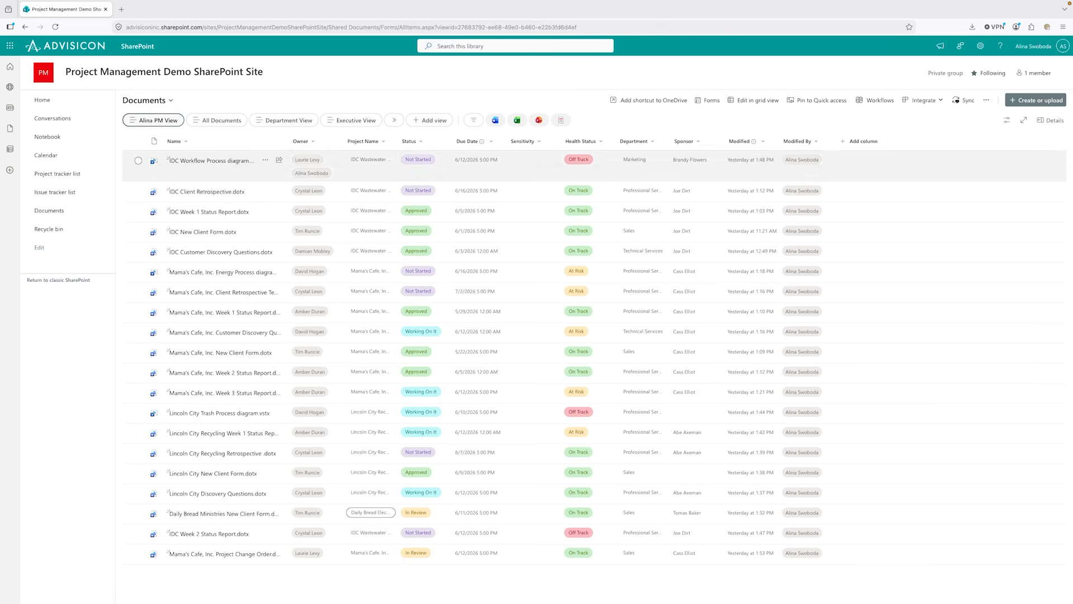
Step: Reorder the columns so that Status and Due Date come directly after Owner, before Project Name
left_click_drag(411, 141, 358, 141)
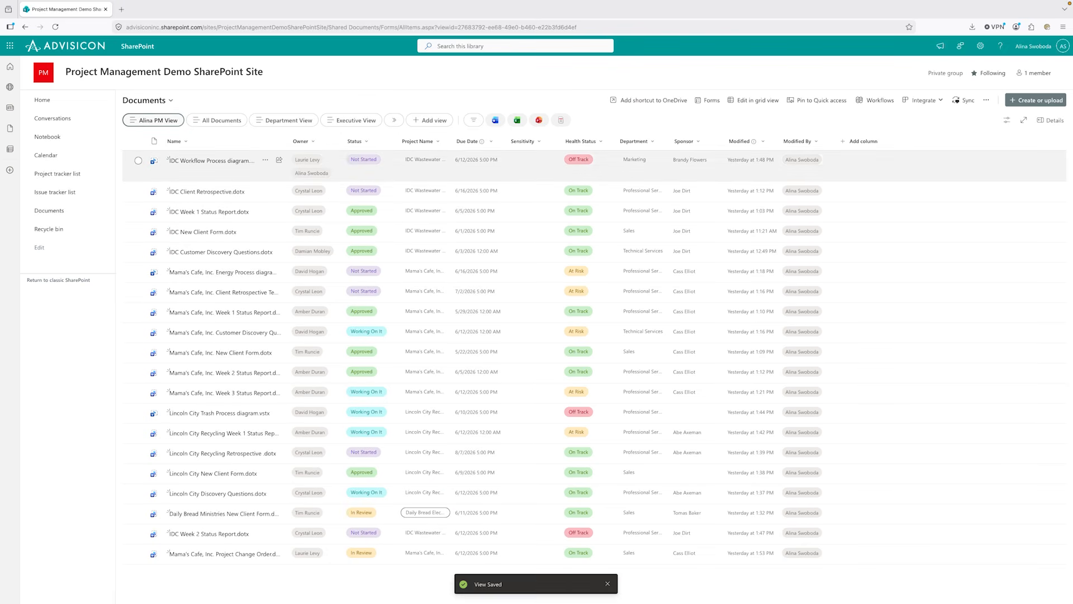
left_click_drag(470, 141, 405, 141)
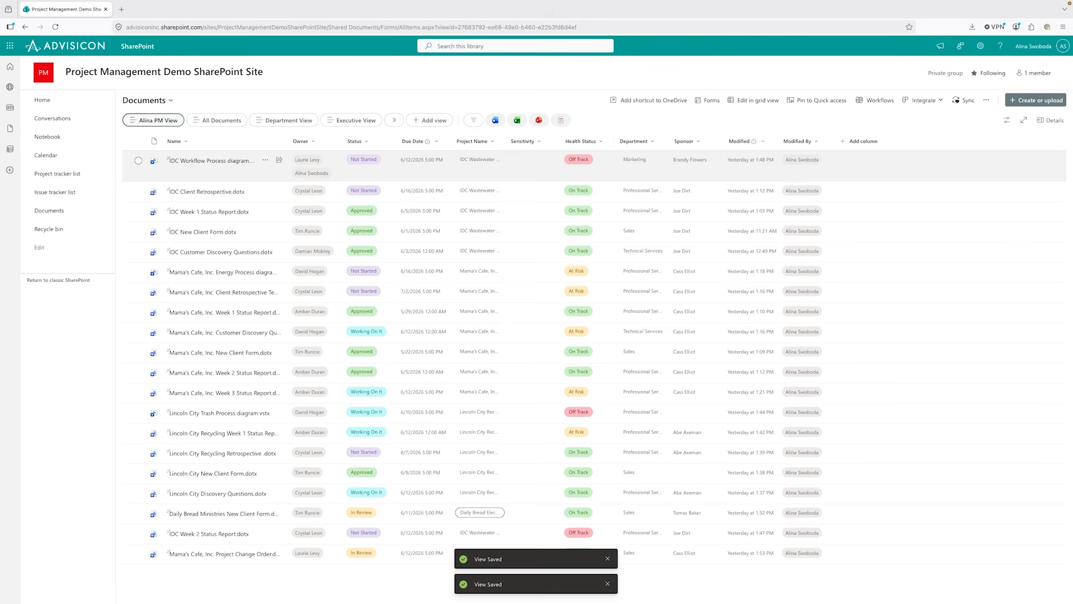
Step: Group the documents in the personal PM view by Health Status and save the changes to that view
left_click(581, 141)
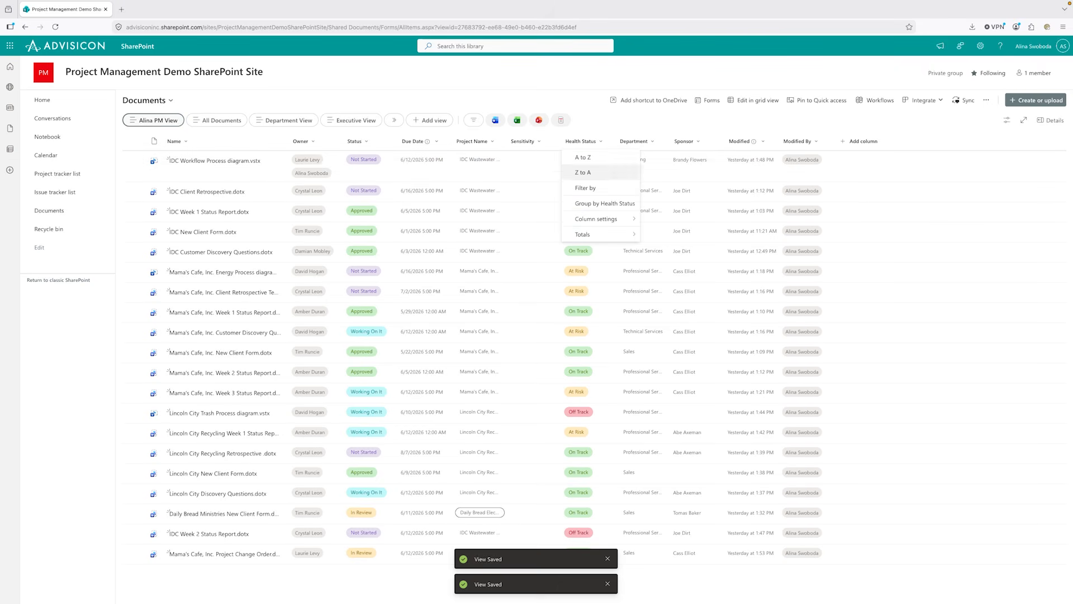
left_click(605, 203)
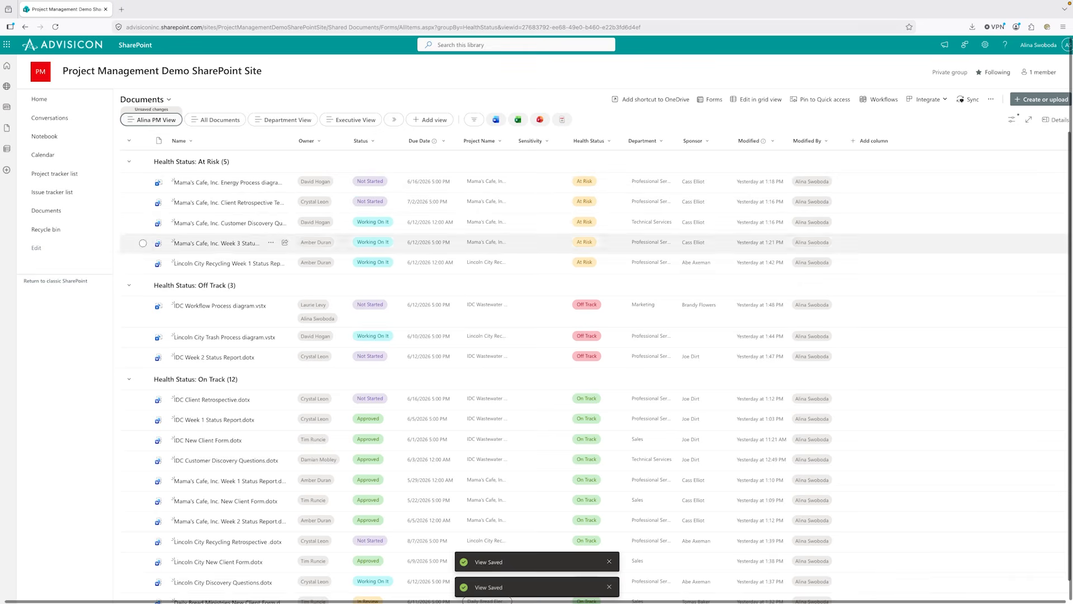
scroll(537, 369, "down", 1)
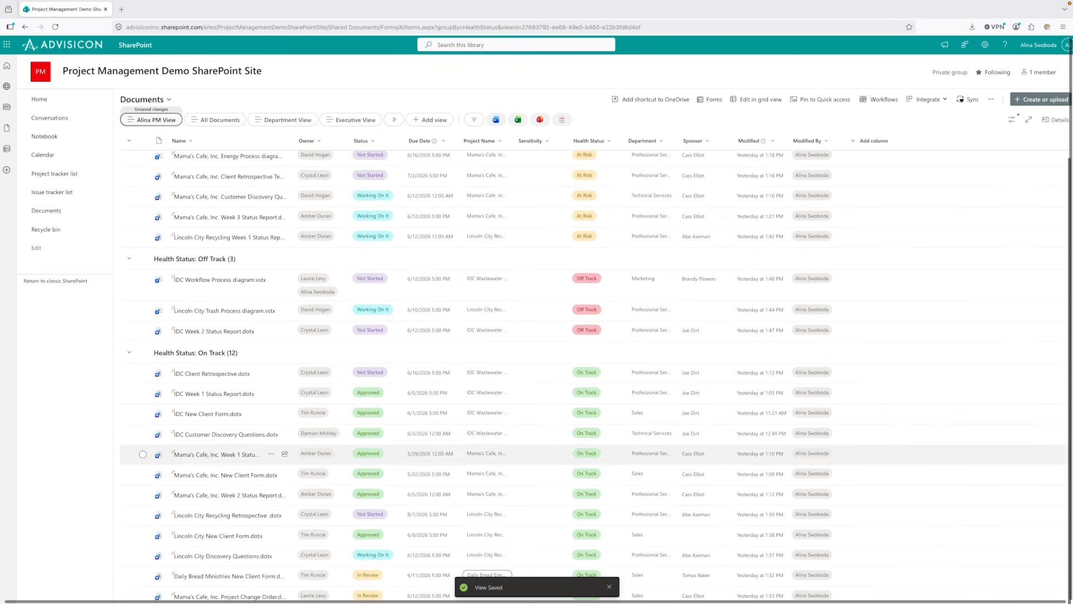
scroll(537, 369, "up", 1)
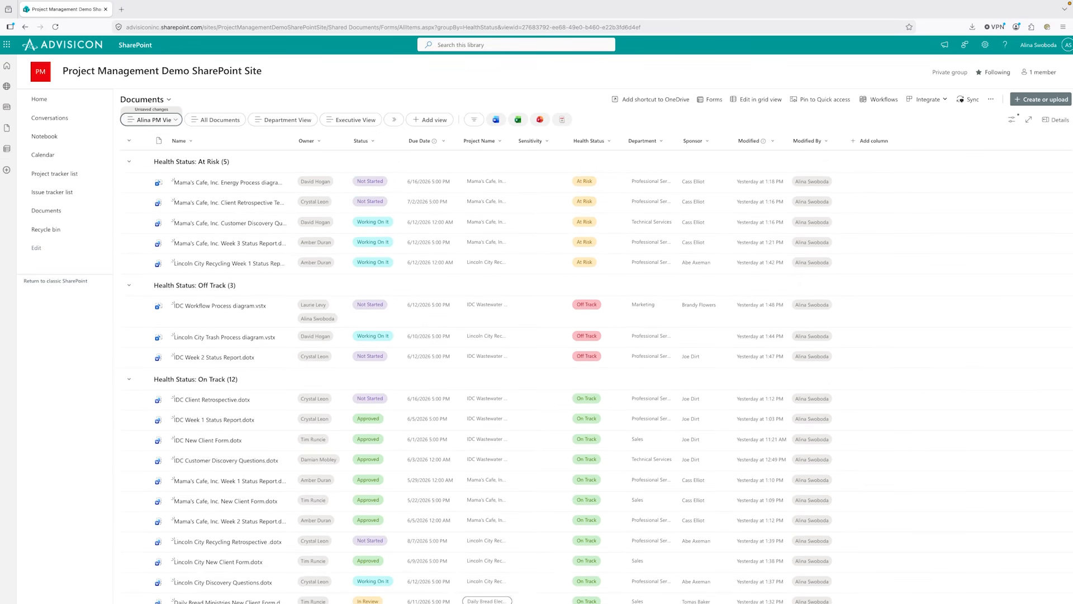
left_click(151, 119)
left_click(146, 134)
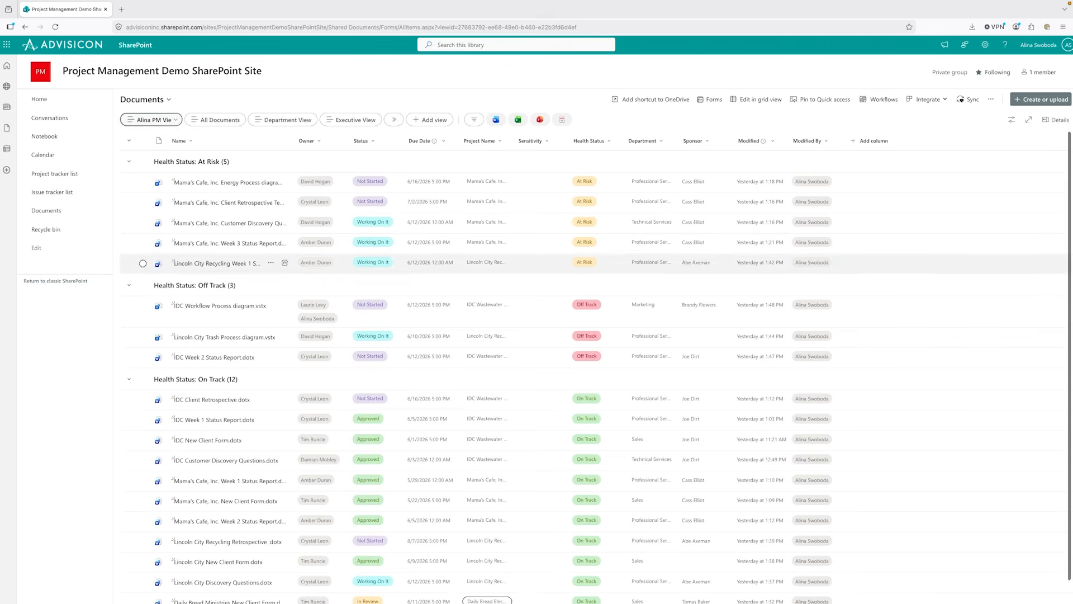
Step: Look through the All Documents view for comparison and return to the personal PM view
left_click(216, 119)
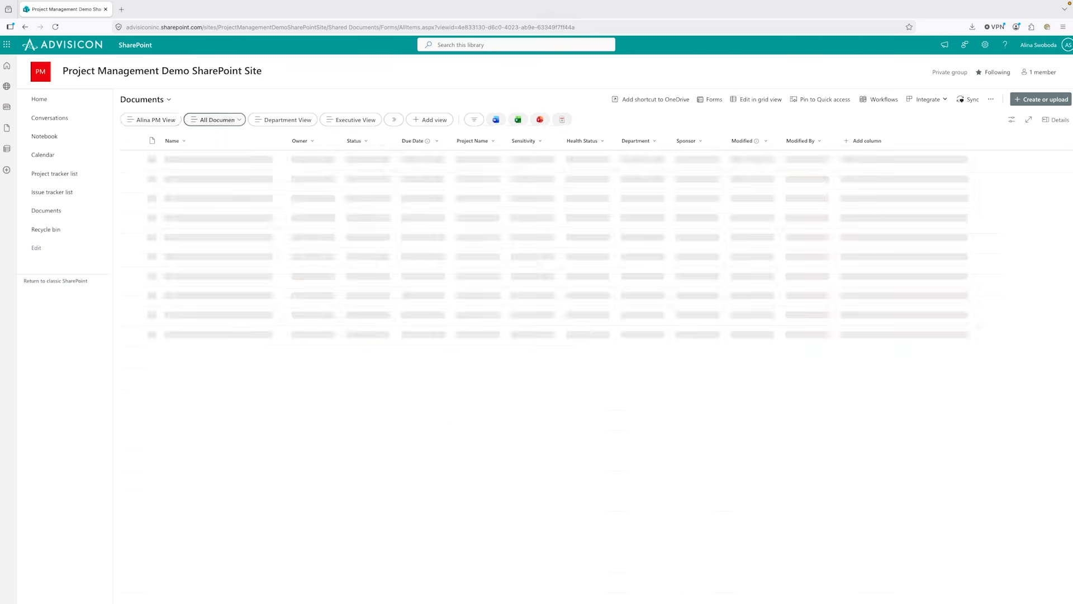
scroll(235, 319, "down", 1)
scroll(235, 341, "up", 1)
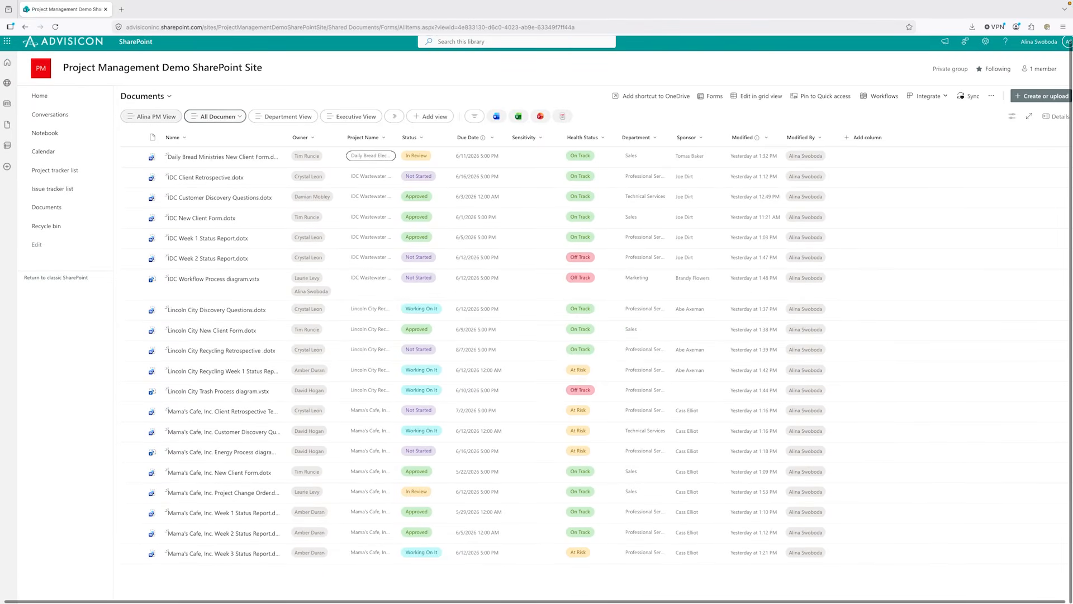
left_click(151, 117)
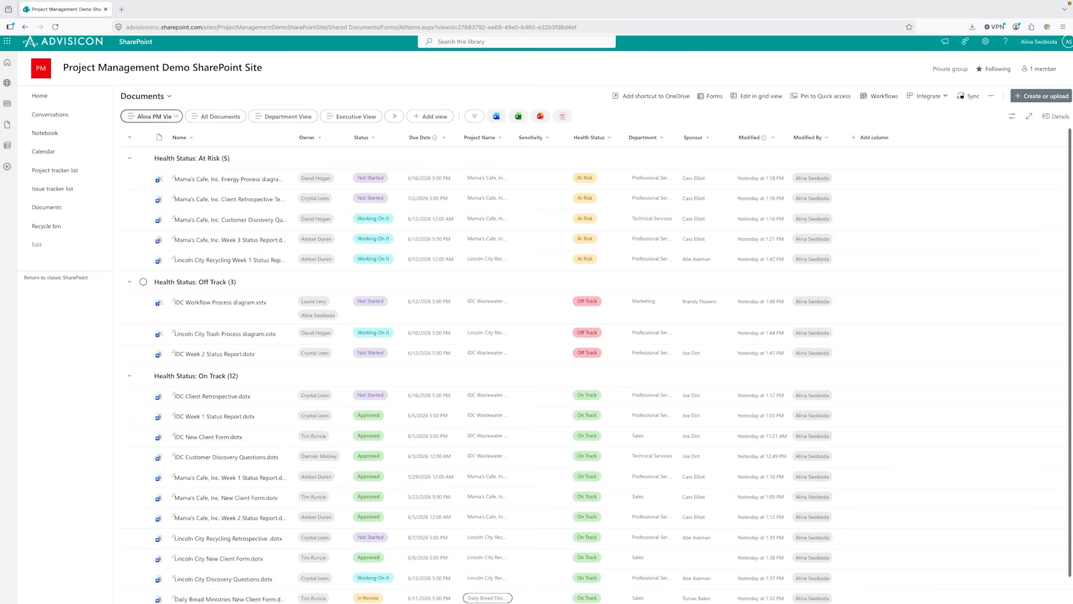